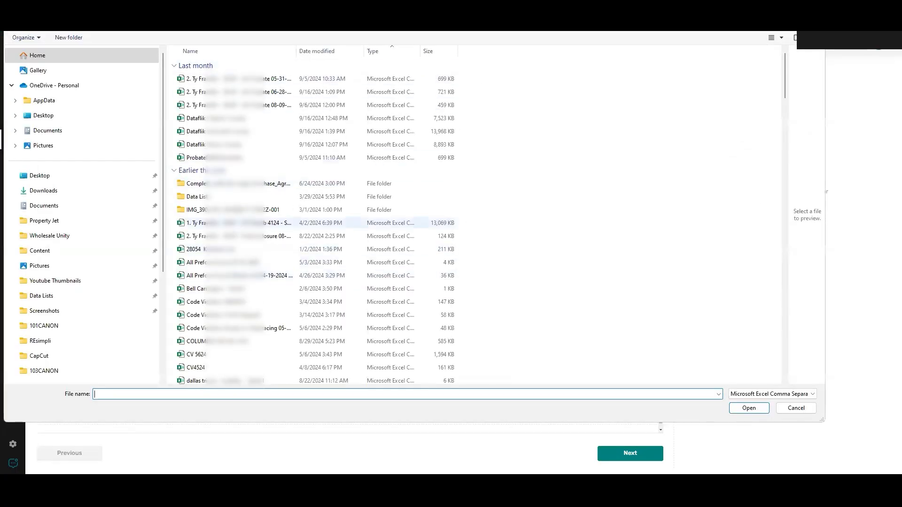
- Upload the COLUMBUS NICHE LISTS.csv mailing list and accept its column mapping to reach the campaign details
left_click(217, 342)
left_click(753, 411)
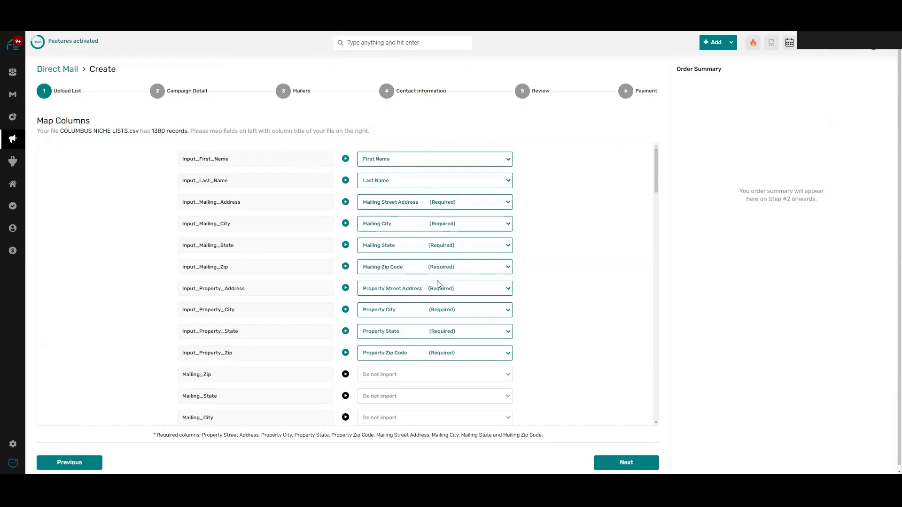
scroll(383, 244, "down", 1)
scroll(388, 243, "up", 1)
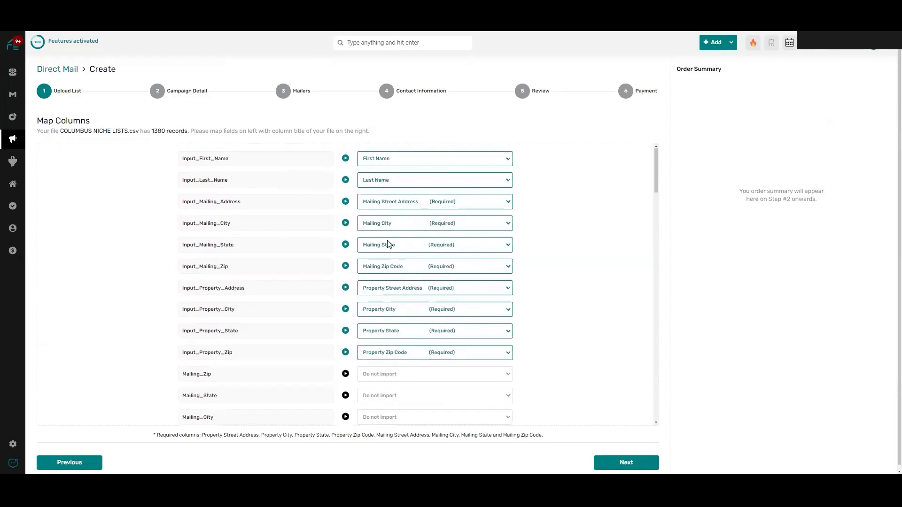
left_click(628, 462)
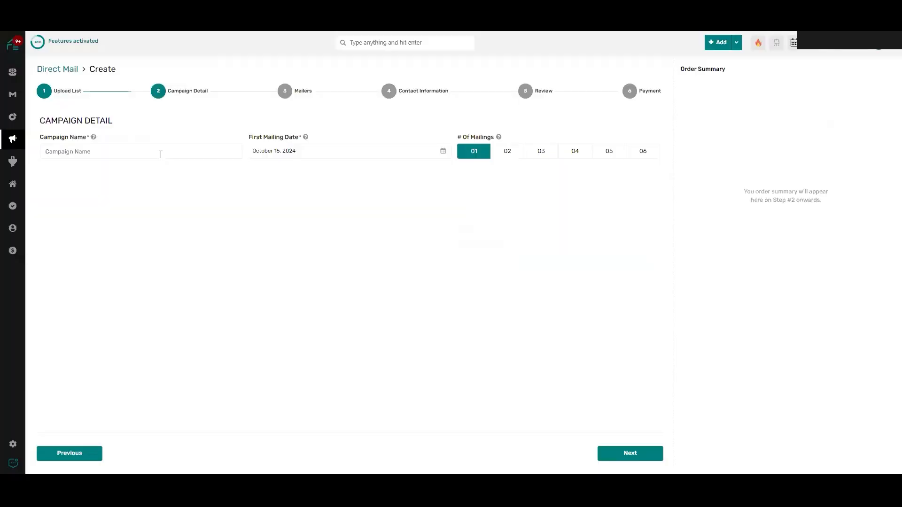
- Complete the campaign details with the name Test DM, first mailing date October 15, 2024 and 6 mailings
left_click(161, 155)
type("Test DM")
left_click(443, 153)
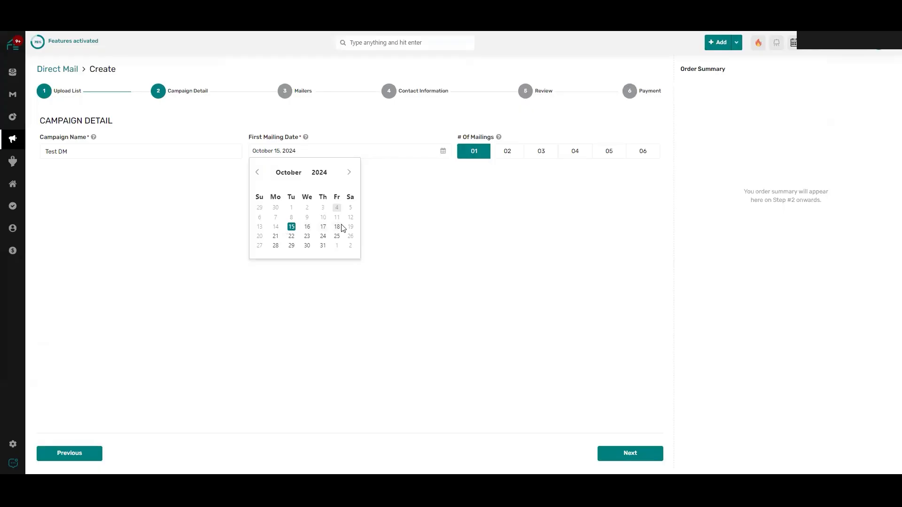
left_click(291, 227)
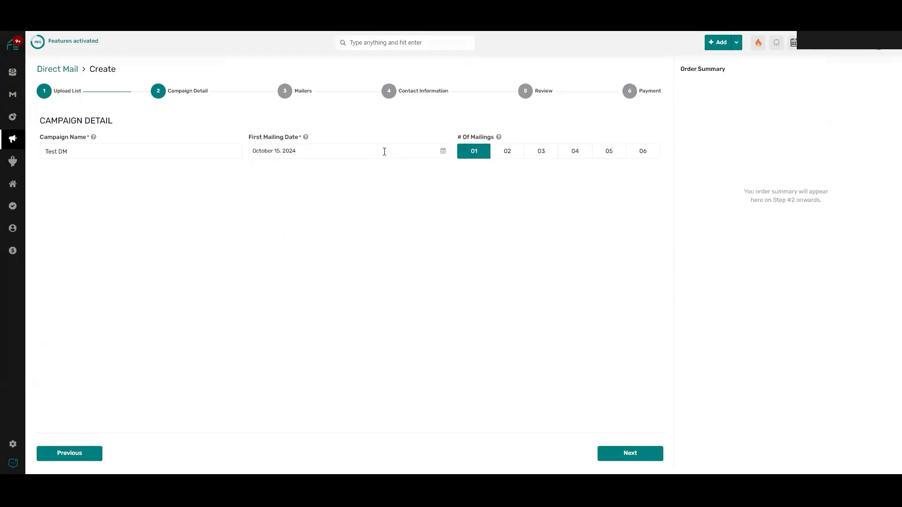
left_click(442, 153)
left_click(412, 212)
left_click(640, 151)
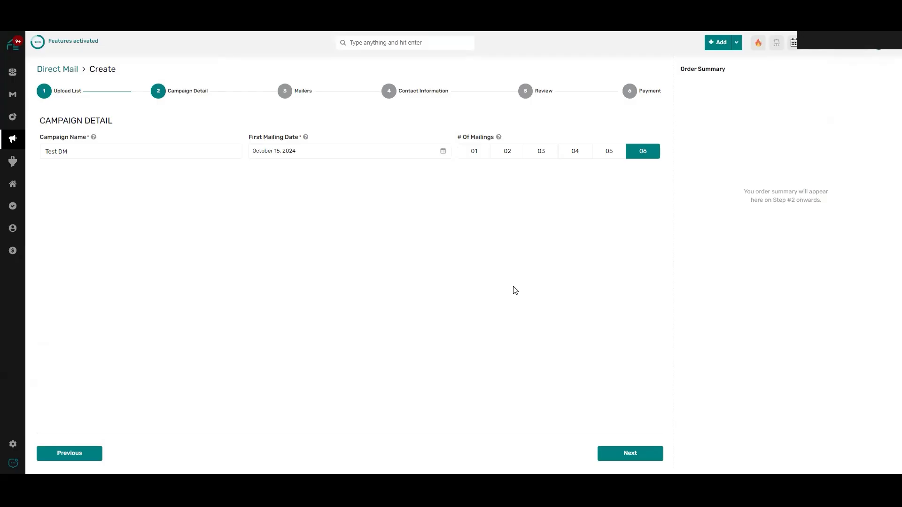
left_click(621, 458)
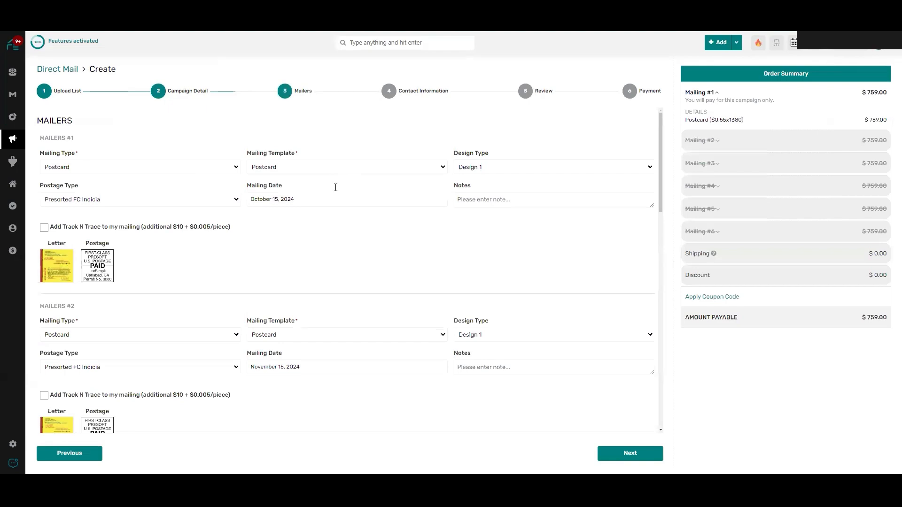
- Look through the default mailing type, template, postage and date of the scheduled mailers
scroll(173, 210, "down", 2)
scroll(197, 160, "up", 2)
scroll(228, 140, "down", 1)
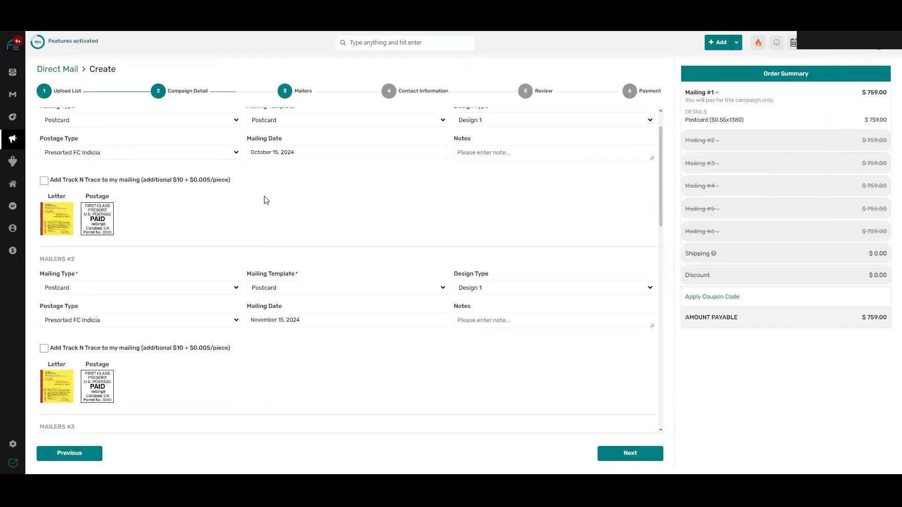
scroll(249, 254, "down", 2)
scroll(188, 198, "up", 3)
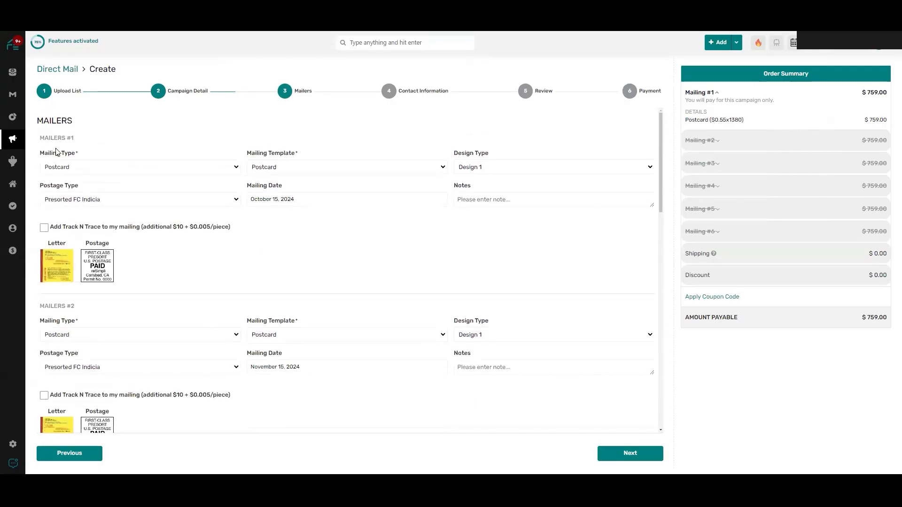
scroll(99, 324, "down", 10)
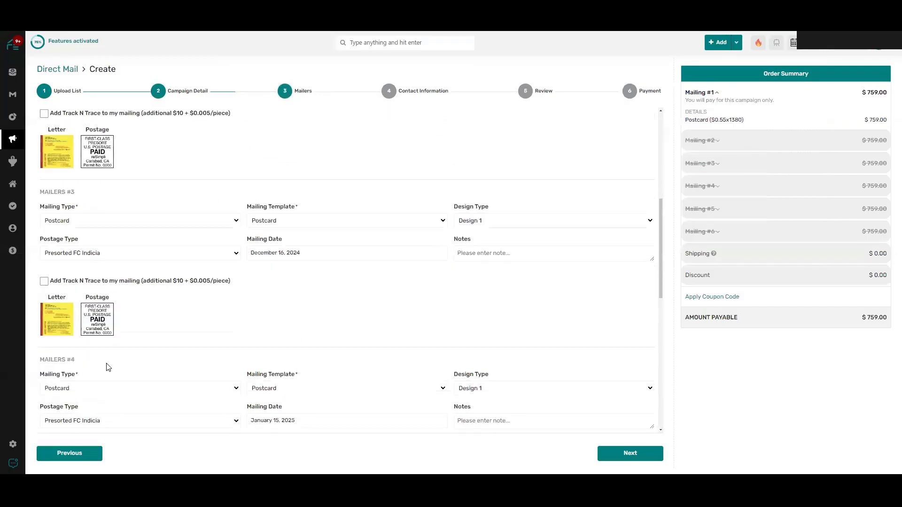
scroll(112, 386, "up", 10)
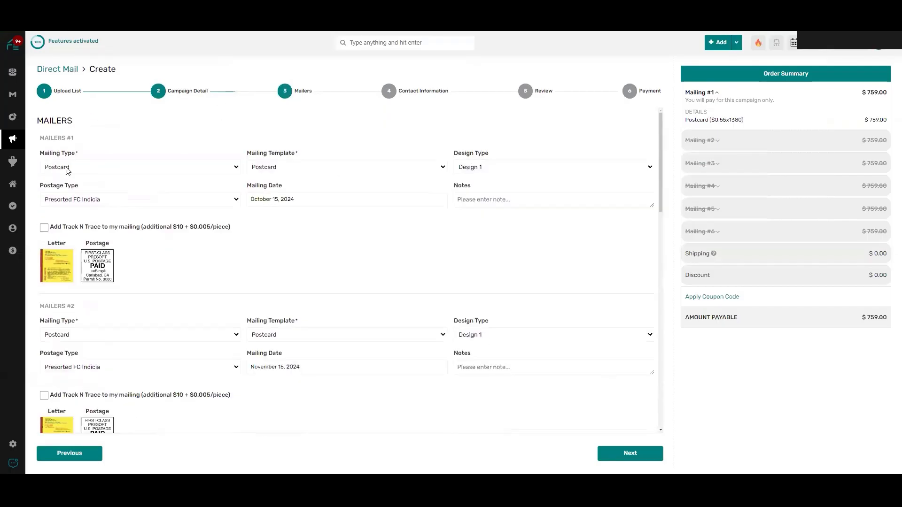
- Set the mailing template of Mailers #1 to Postcard 3 and preview its letter artwork
left_click(85, 178)
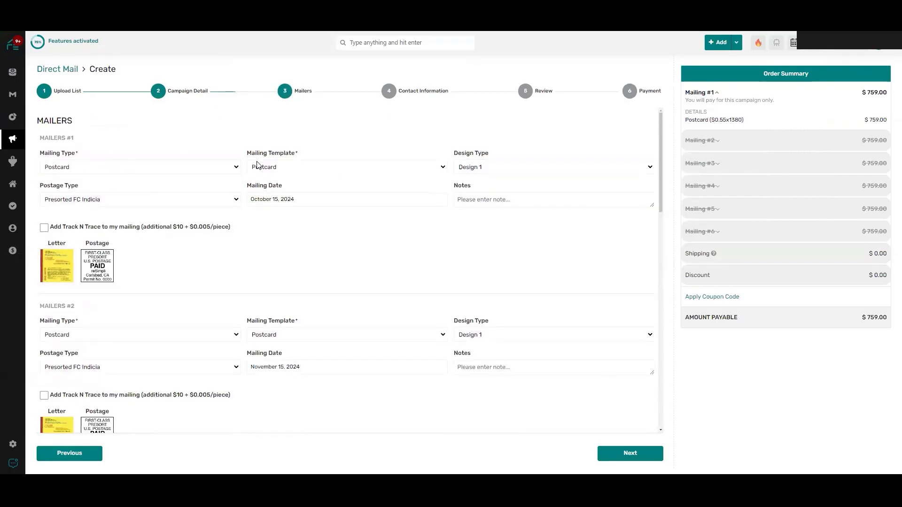
left_click(318, 164)
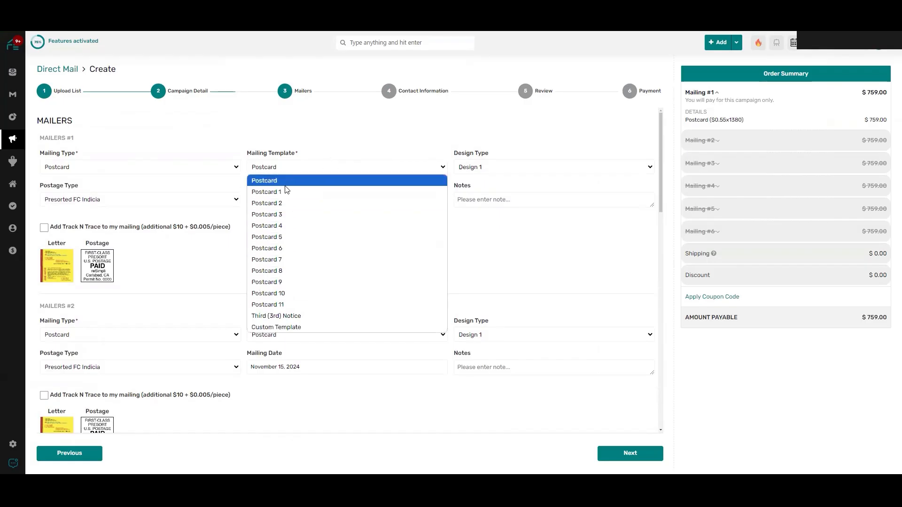
left_click(296, 217)
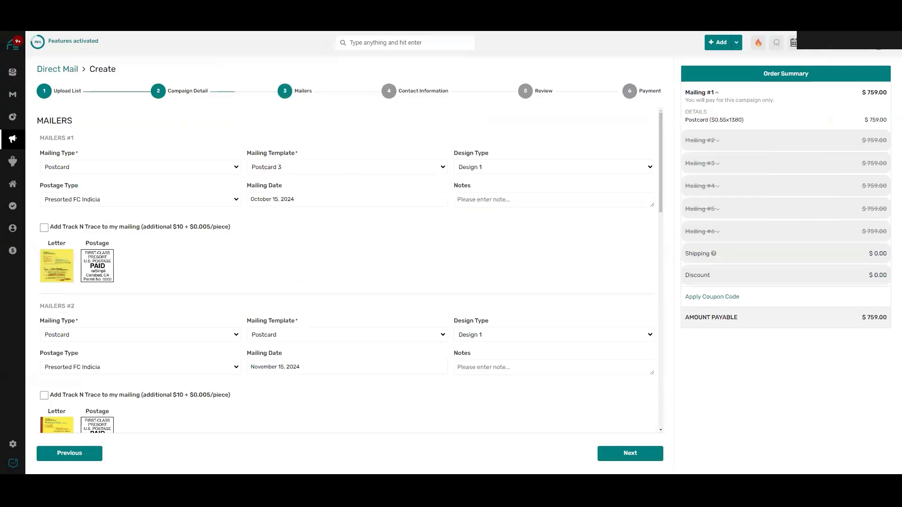
left_click(57, 266)
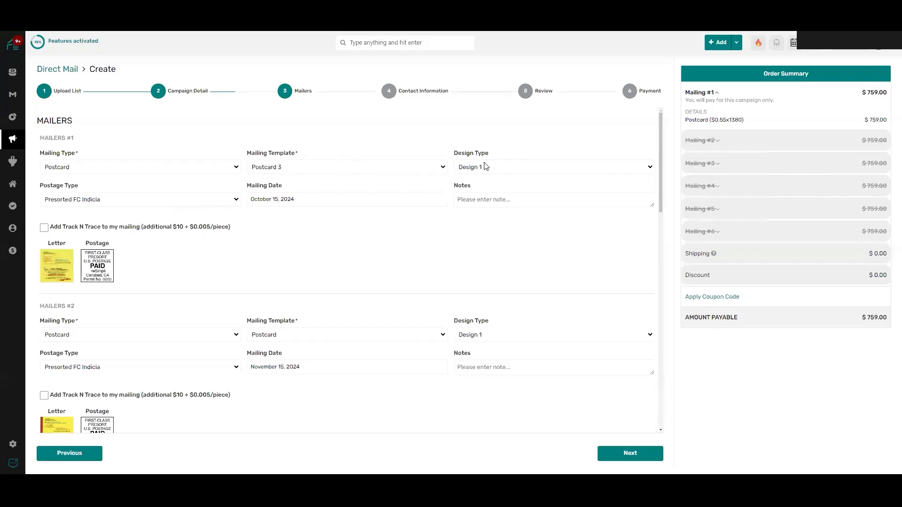
- Try Design 2 and preview its artwork for the Mailers #1 postcard, and switch the design type to Design 3
left_click(485, 167)
left_click(462, 189)
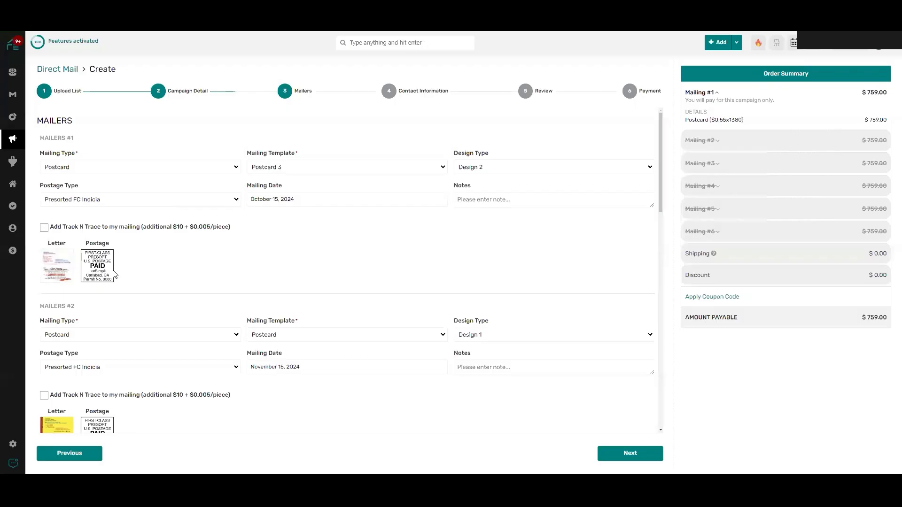
left_click(114, 273)
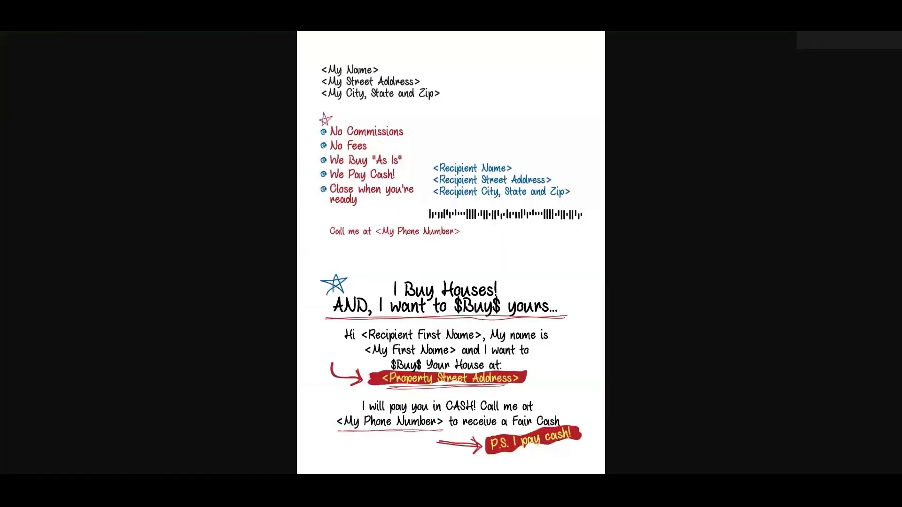
left_click(281, 124)
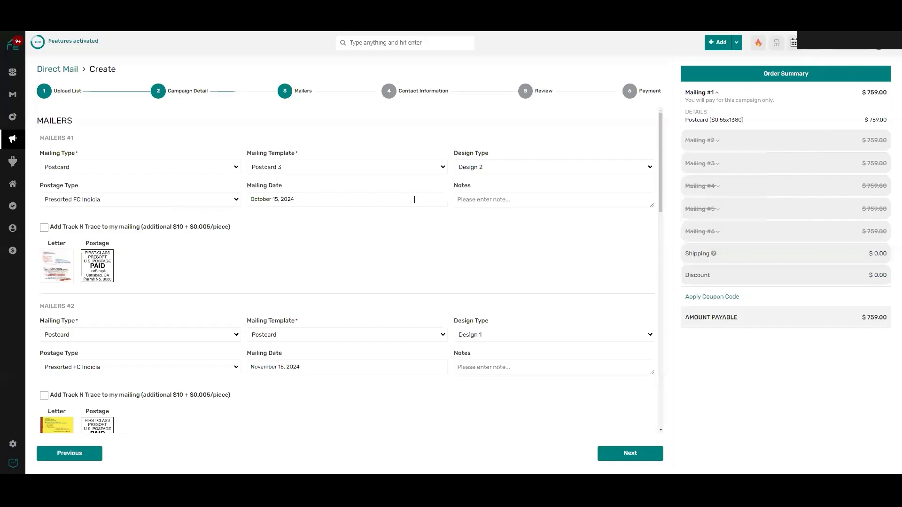
left_click(540, 172)
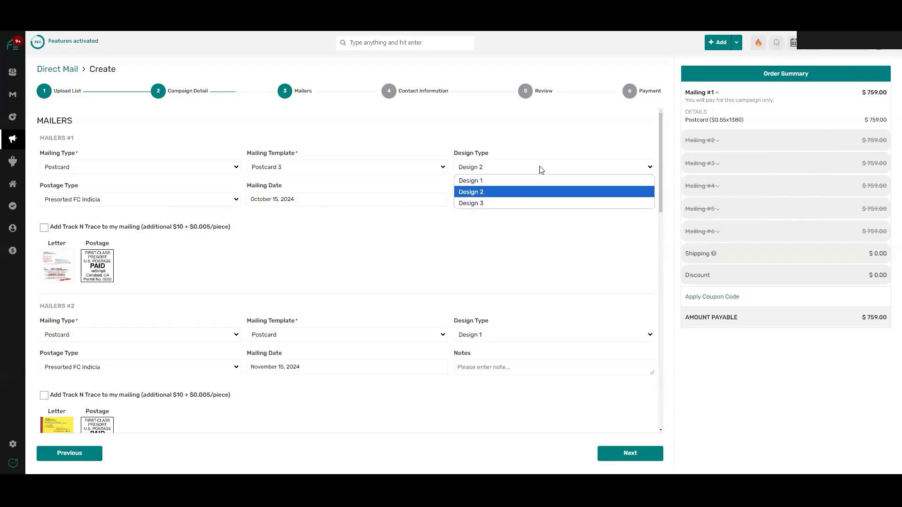
left_click(484, 207)
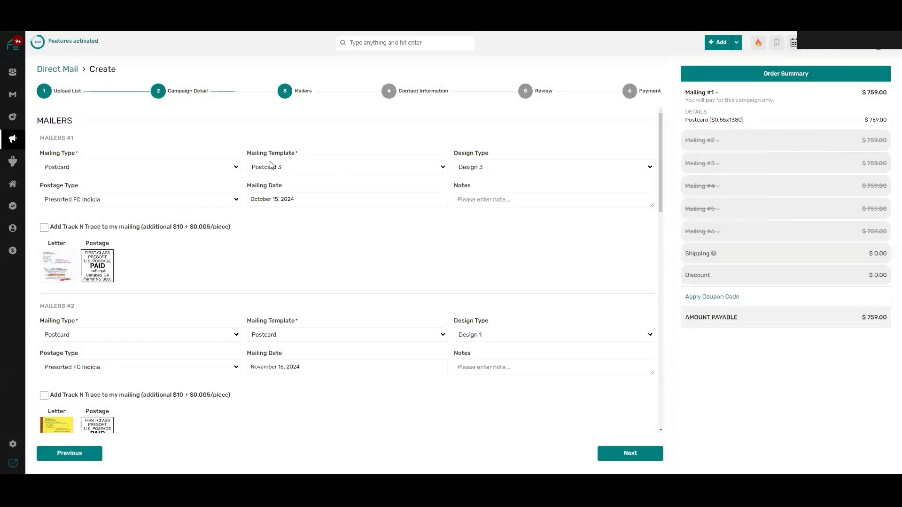
- Change the mailing type of Mailers #1 to Yellow Letters, preview the letter, and check the ink color and envelope options
left_click(194, 170)
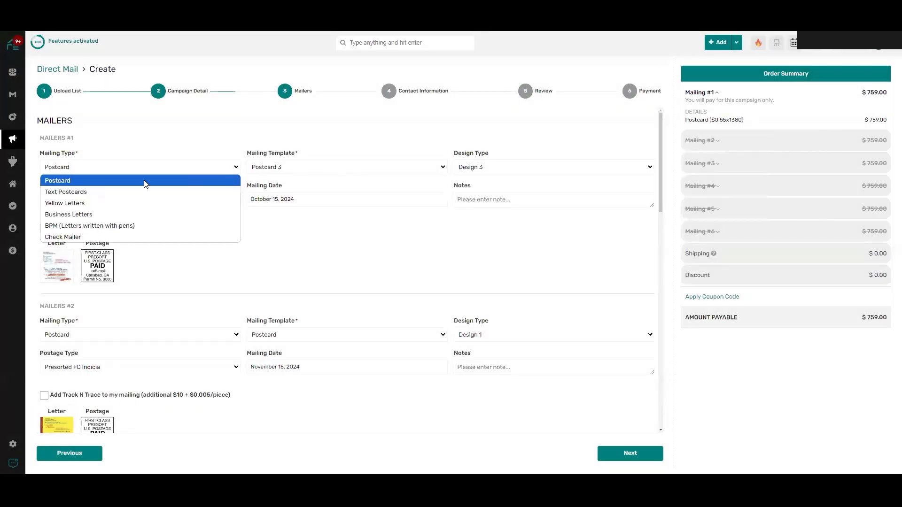
left_click(92, 205)
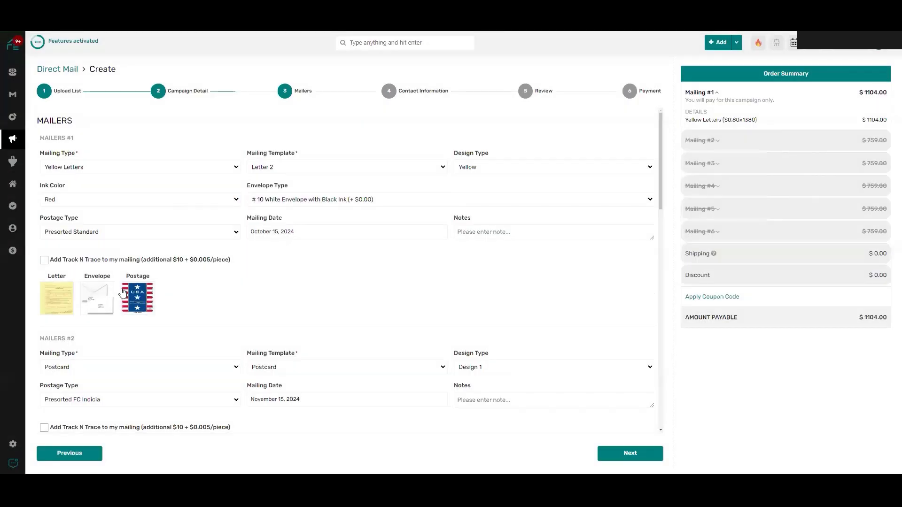
left_click(59, 302)
left_click(196, 201)
left_click(198, 201)
left_click(332, 199)
left_click(332, 199)
- Examine the settings and mailing dates of all six mailers in the sequence
scroll(342, 226, "down", 15)
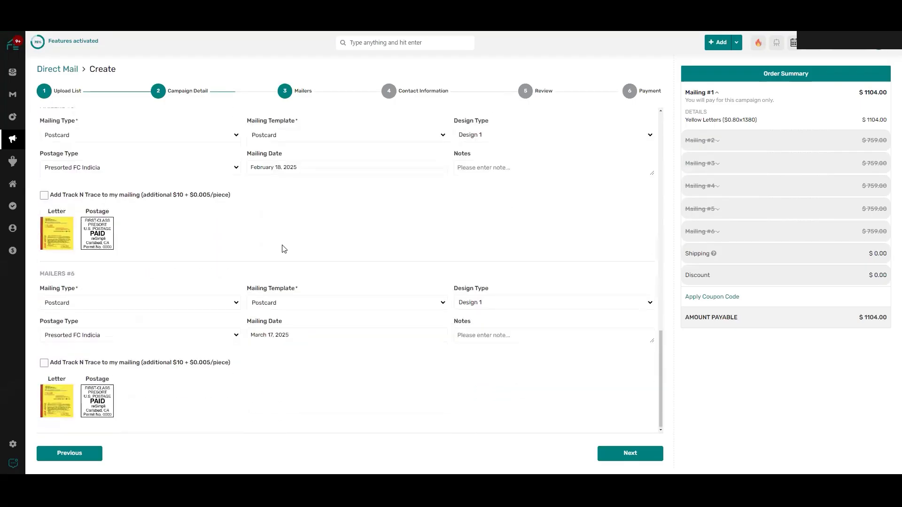
scroll(277, 263, "up", 15)
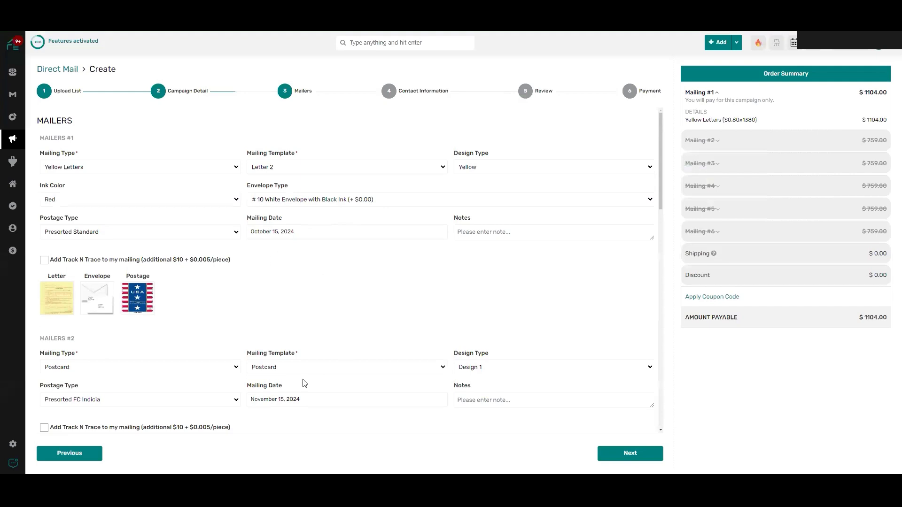
scroll(316, 346, "down", 15)
scroll(306, 289, "up", 15)
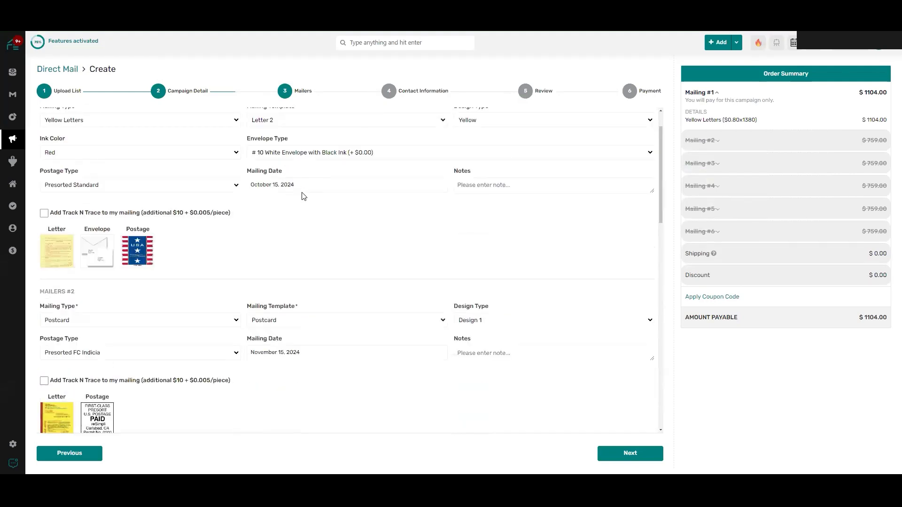
scroll(303, 187, "up", 1)
scroll(307, 202, "down", 6)
scroll(313, 214, "down", 10)
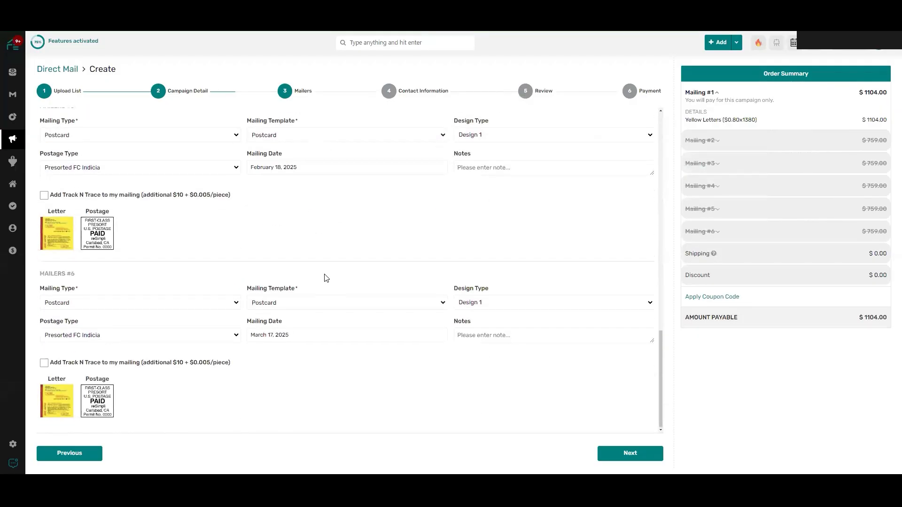
scroll(324, 274, "up", 14)
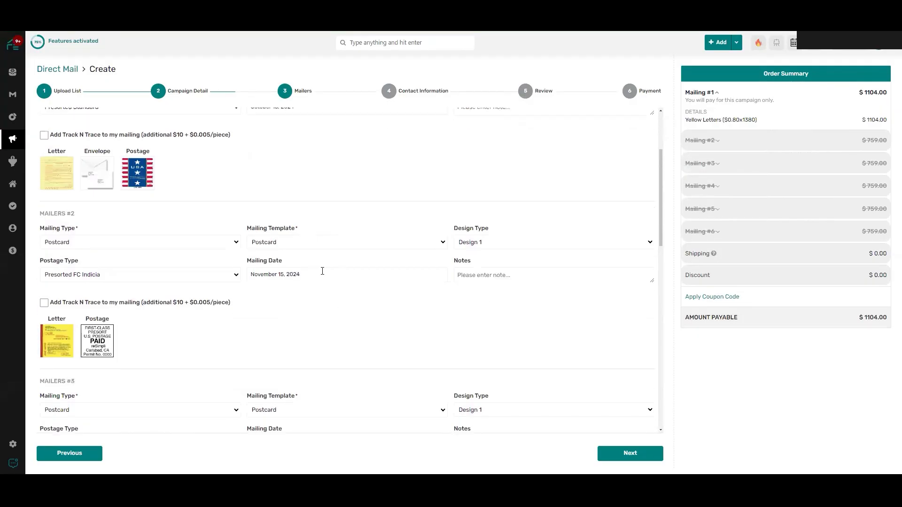
scroll(325, 261, "up", 3)
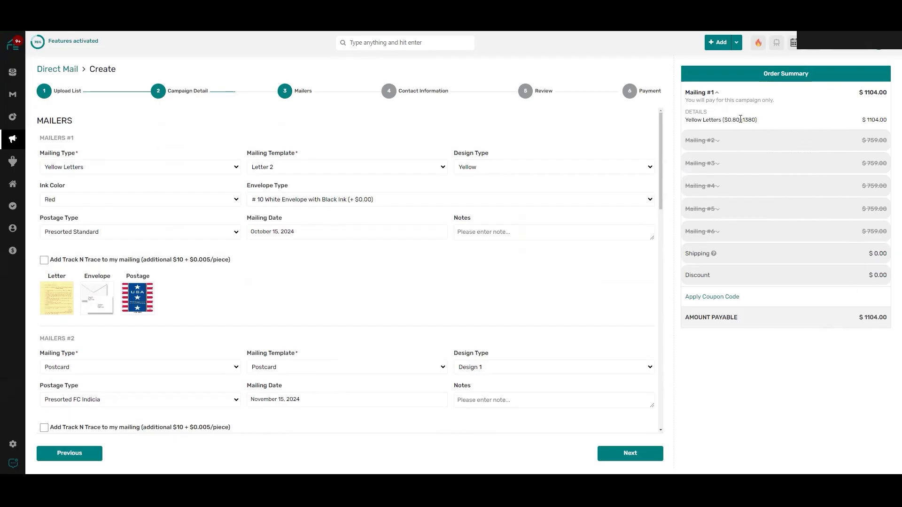
- Check the Mailing #1 cost in the order summary, and accept the mailers to continue to the contact information
double_click(867, 120)
left_click(841, 121)
scroll(523, 246, "down", 8)
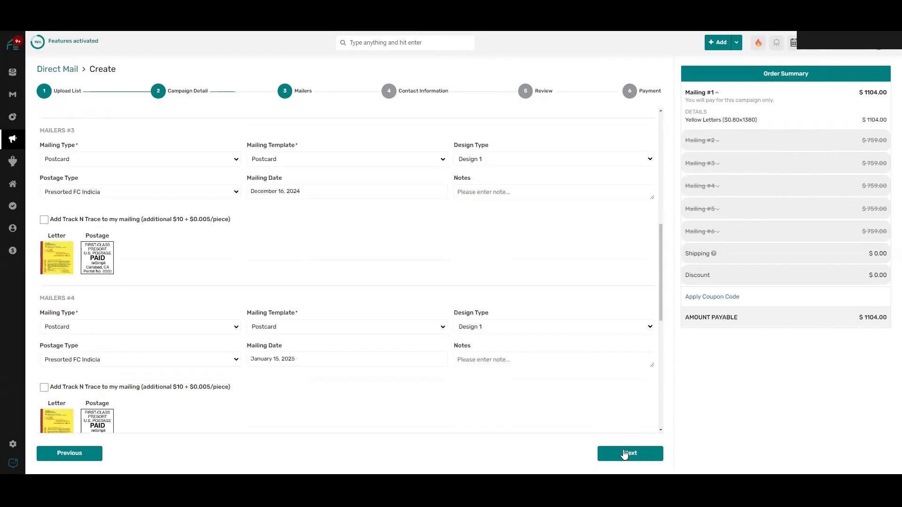
left_click(624, 453)
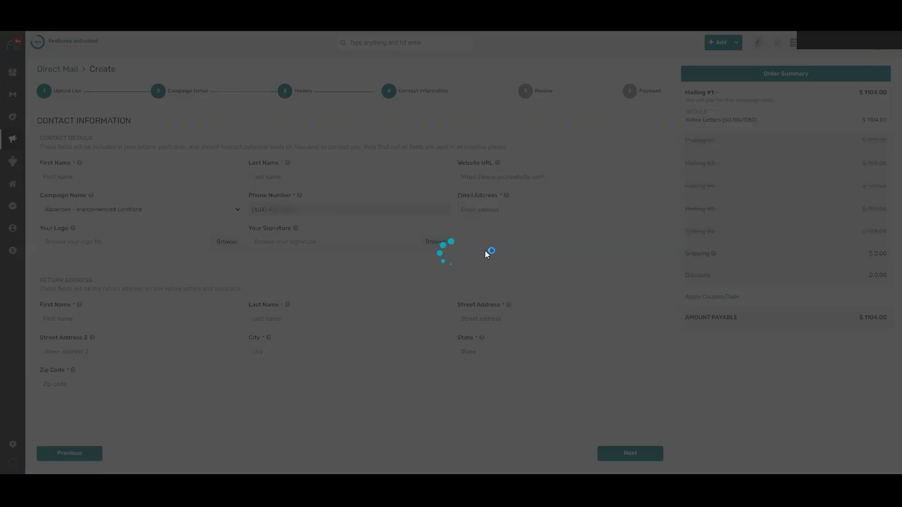